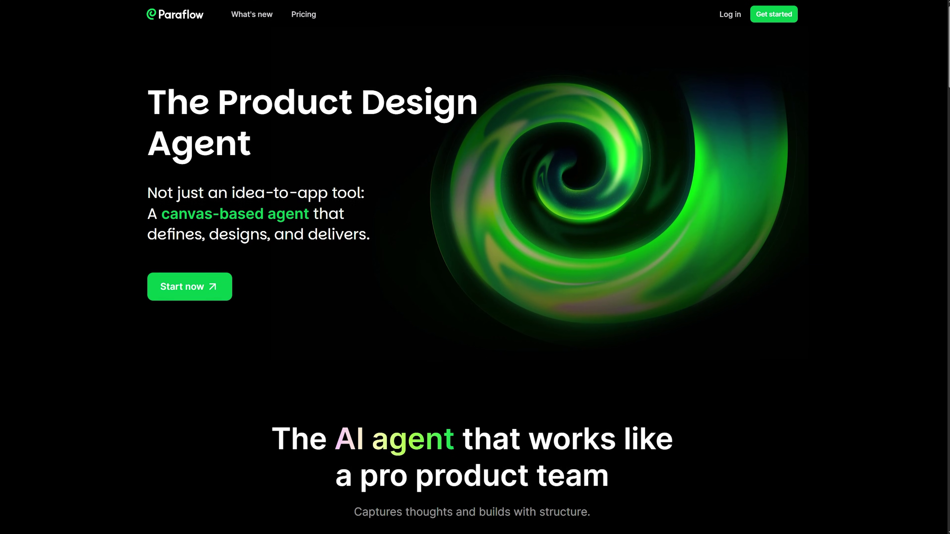
# Step: Scroll down the Paraflow landing page to the dark analytics style guide and dashboard overview
pyautogui.scroll(-1, 475, 267)
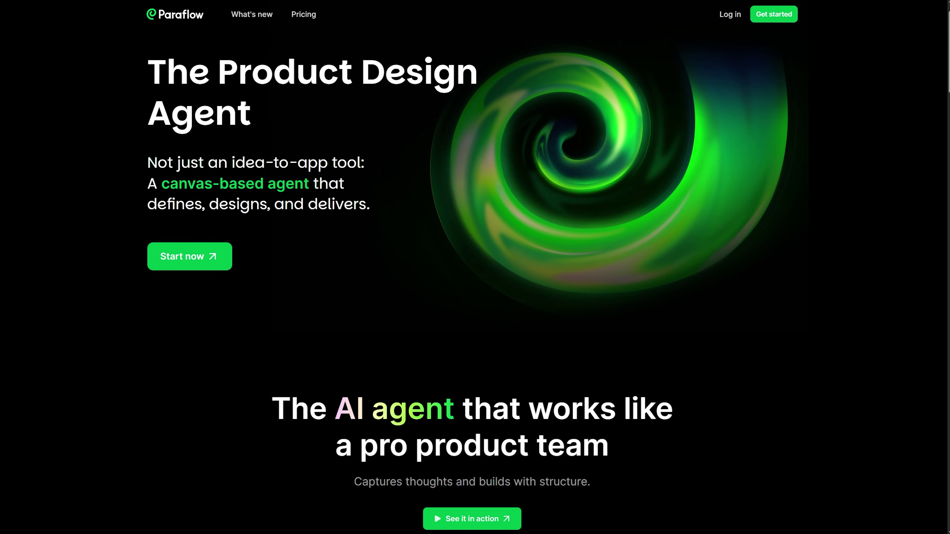
pyautogui.scroll(-1, 475, 267)
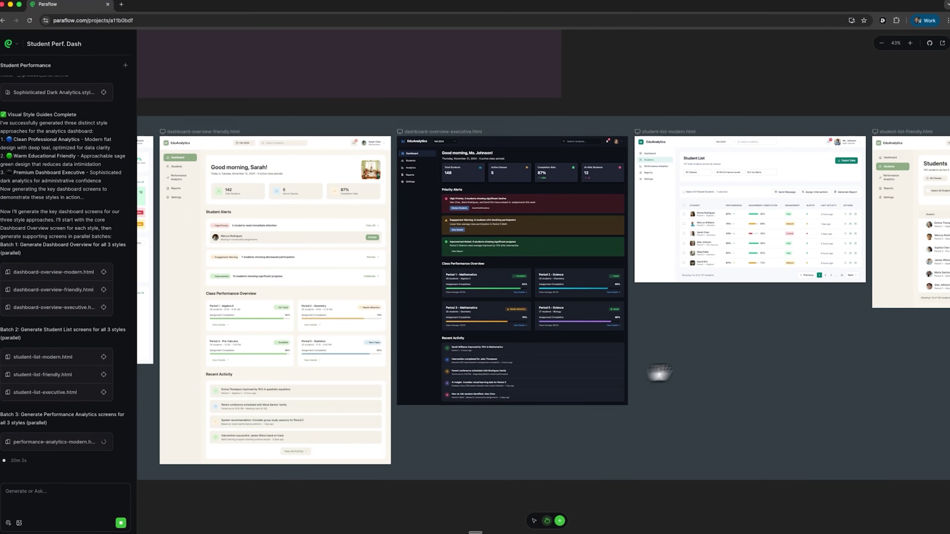
# Step: Pan the canvas left to reveal the friendly and executive student list screens
pyautogui.moveTo(659, 372); pyautogui.dragTo(403, 362)
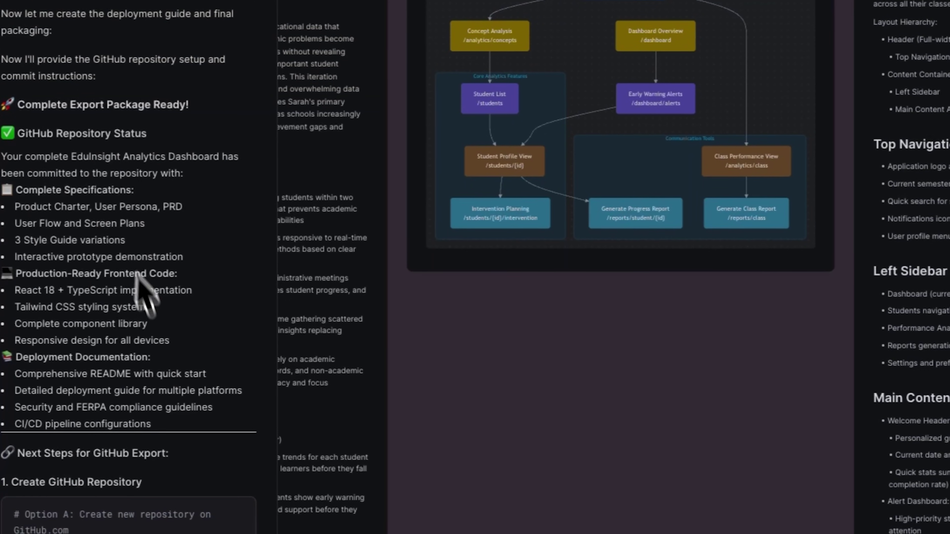
# Step: Scroll down the home page and choose the New Project card
pyautogui.scroll(-3, 26, 338)
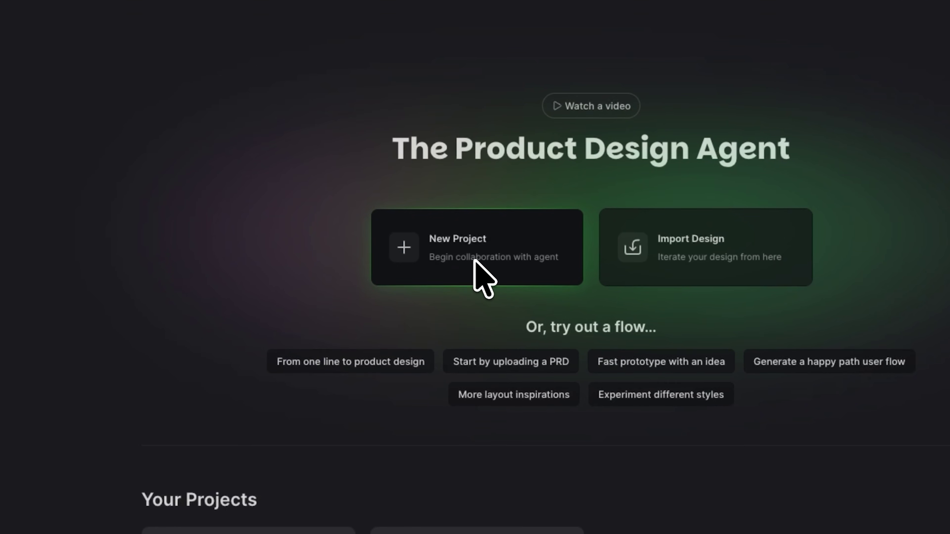
pyautogui.click(415, 175)
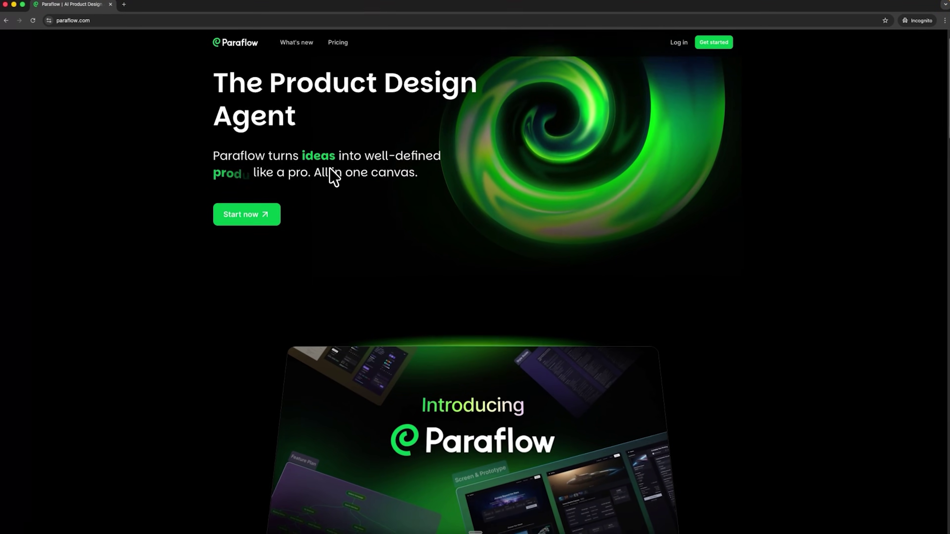
# Step: Scroll through the paraflow.com Define, Design and Develop sections down to the project start area
pyautogui.scroll(-7, 334, 176)
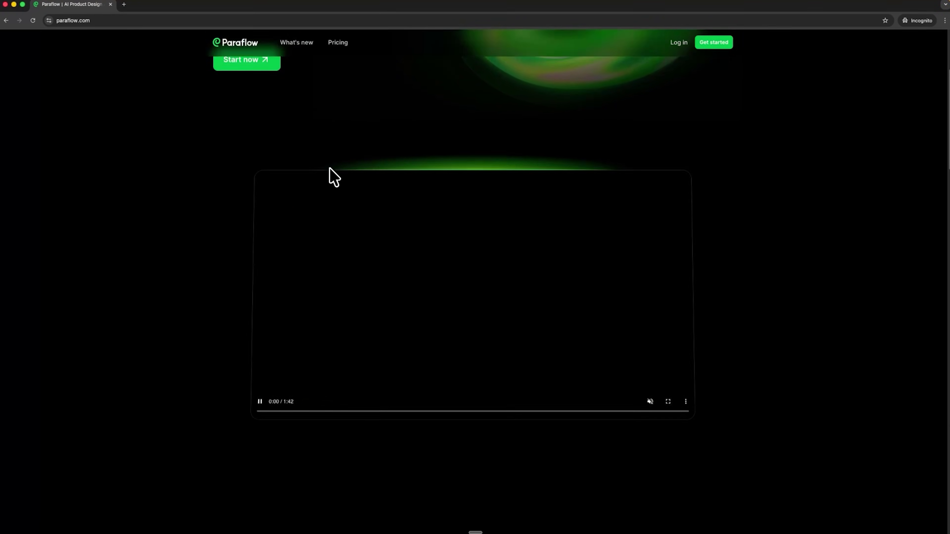
pyautogui.scroll(-7, 334, 176)
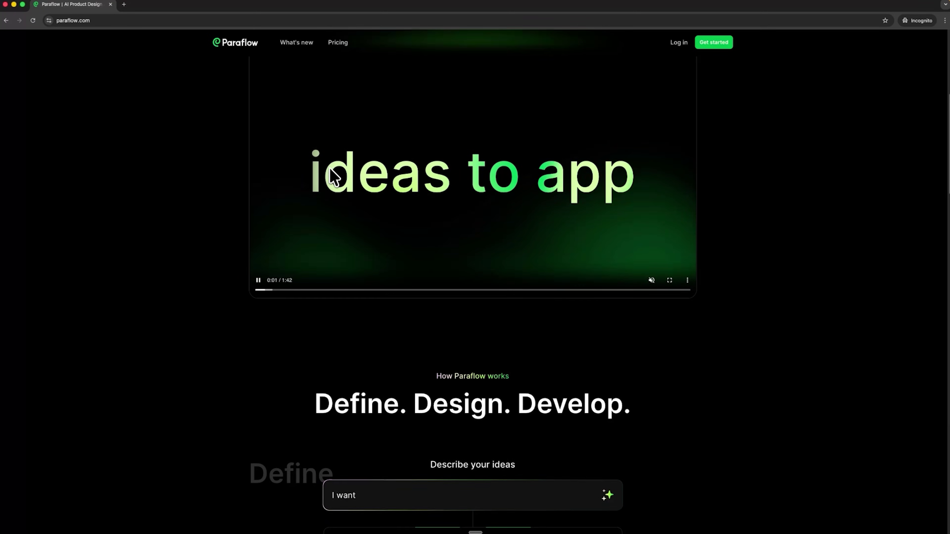
pyautogui.scroll(-4, 334, 176)
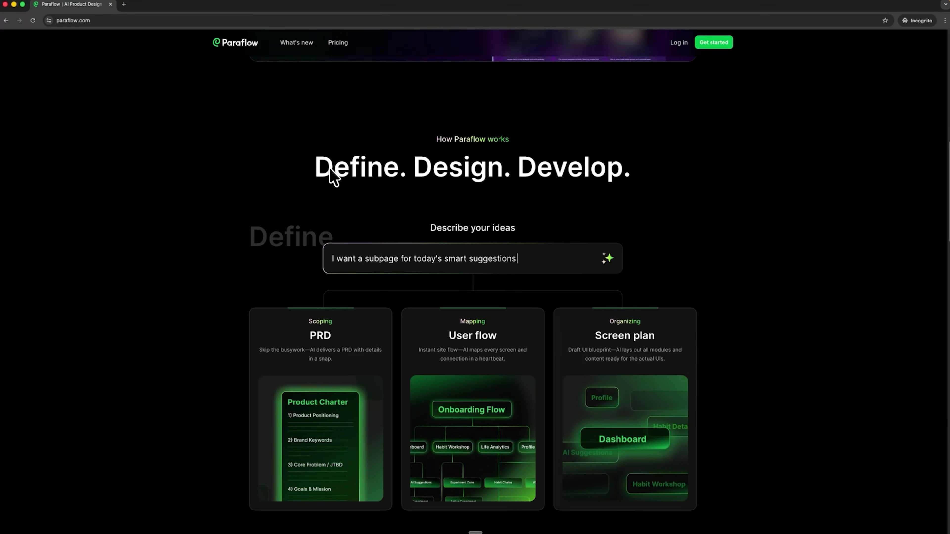
pyautogui.scroll(-3, 334, 177)
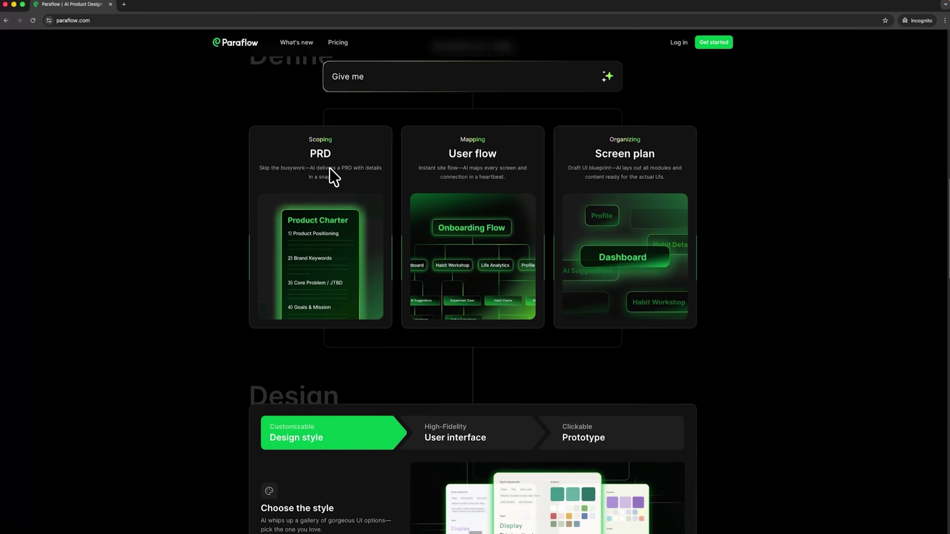
pyautogui.scroll(-7, 334, 177)
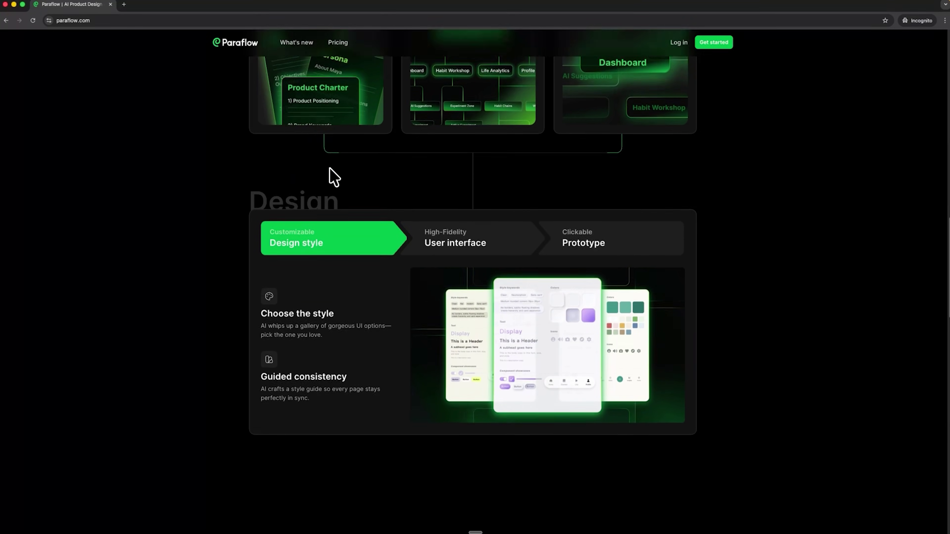
pyautogui.scroll(-7, 333, 177)
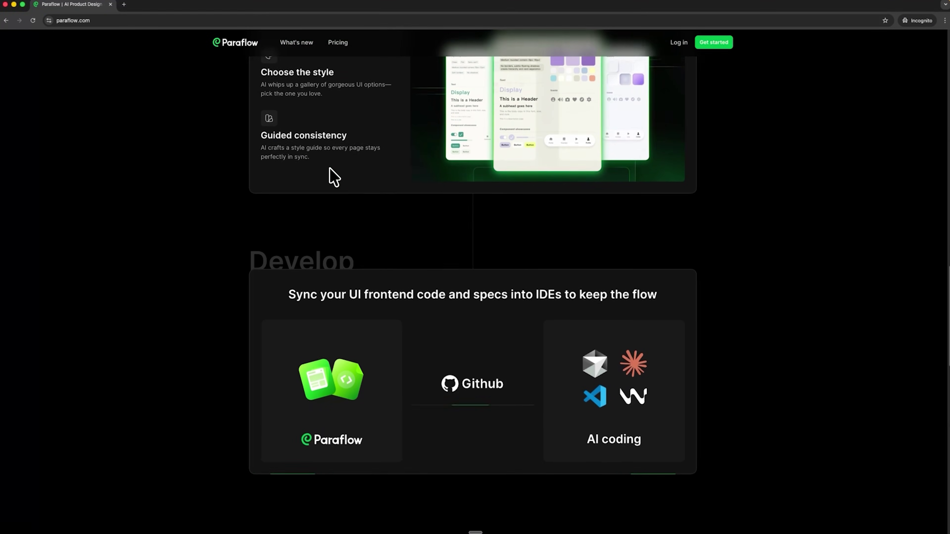
pyautogui.scroll(-9, 334, 176)
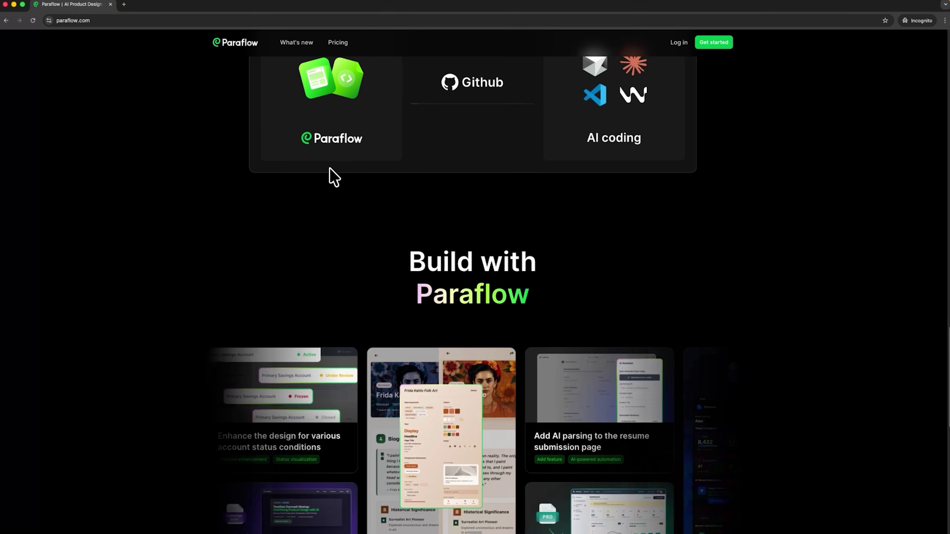
pyautogui.scroll(-10, 334, 177)
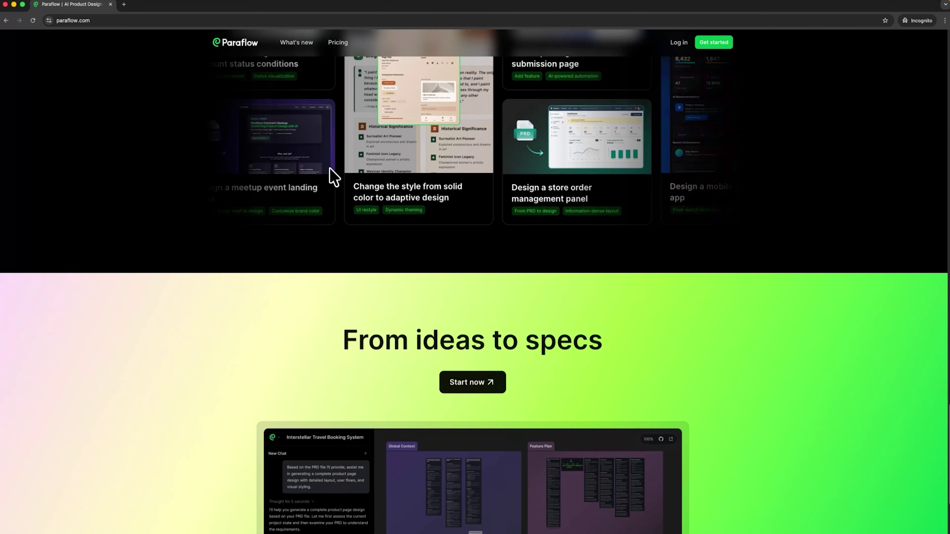
pyautogui.scroll(-1, 334, 177)
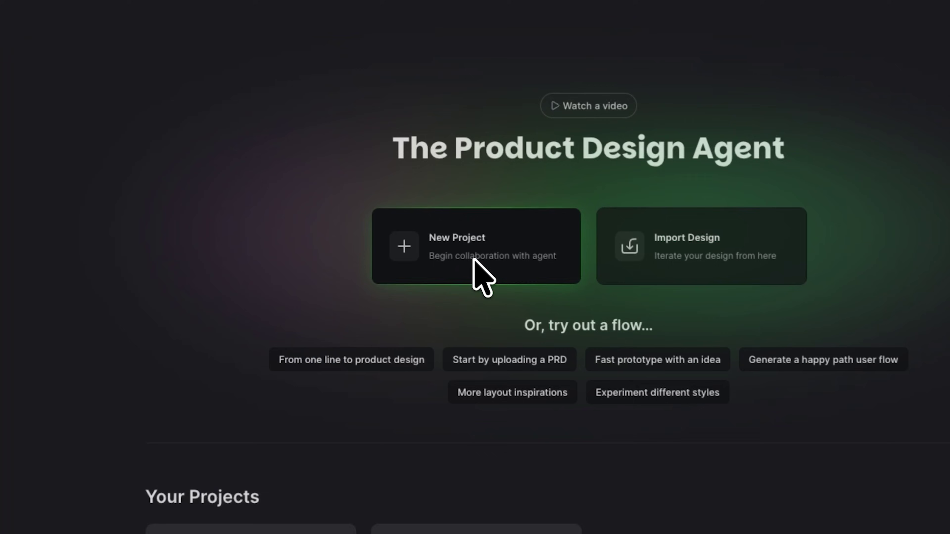
# Step: Create a new project and paste the teacher-facing student performance dashboard brief into the chat
pyautogui.click(474, 259)
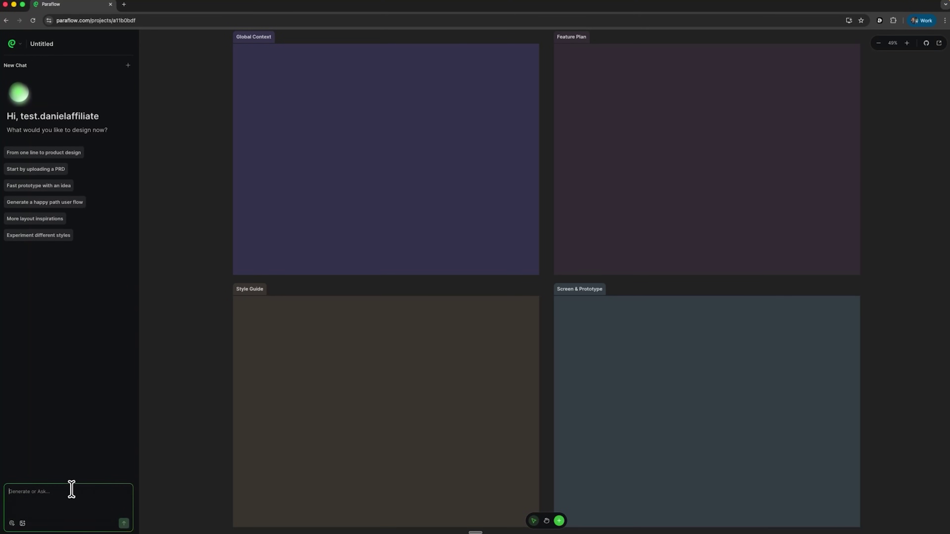
pyautogui.write('Design a student performance analytics dashboard for teachers. It should help track student progress, identify struggling students, and provide insights on course completion rates and engagement metrics.')
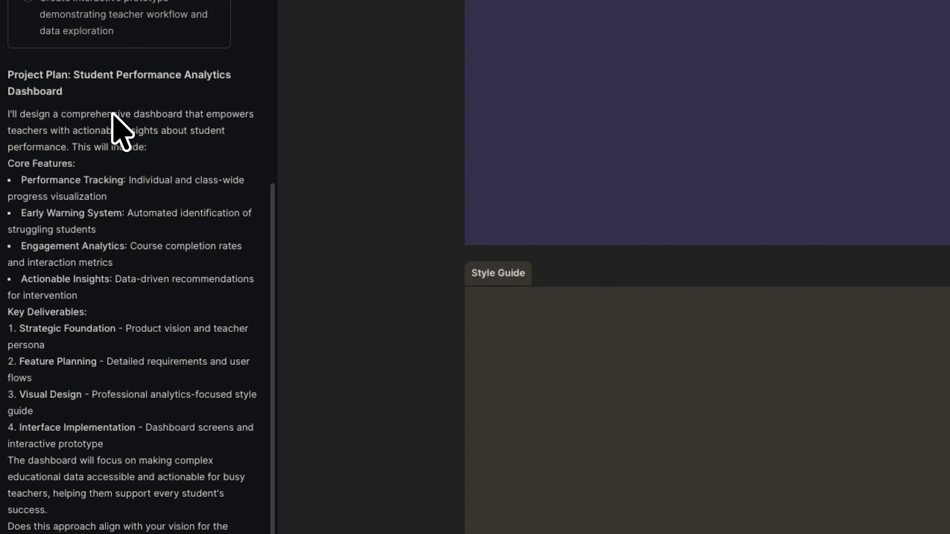
pyautogui.scroll(10, 111, 114)
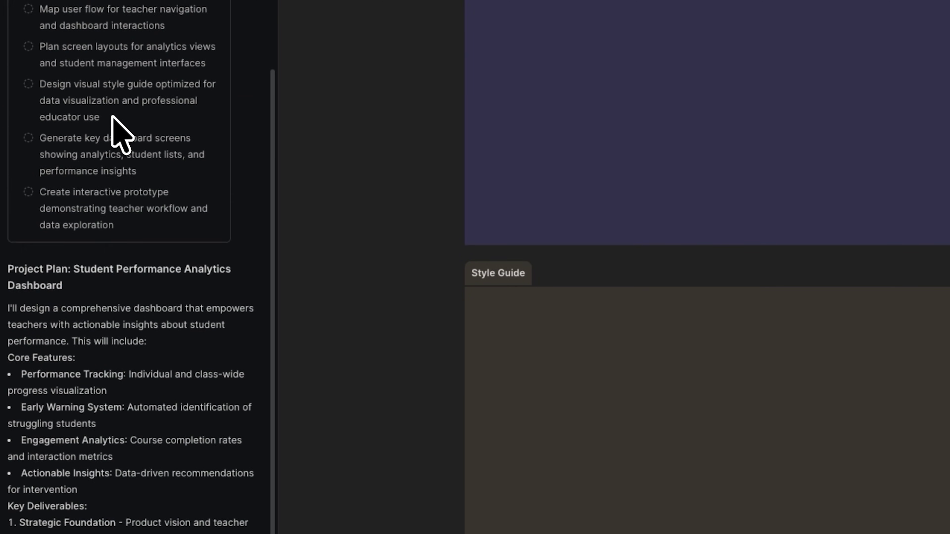
pyautogui.scroll(-10, 111, 114)
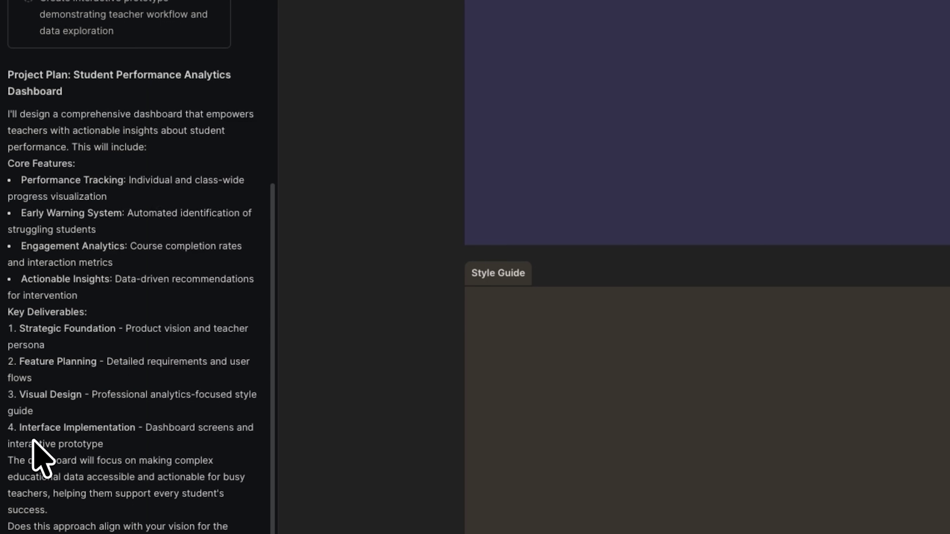
# Step: Send the agent a pasted message approving its plan for all deliverables
pyautogui.click(52, 450)
pyautogui.write('Yes, this looks perfect! Please proceed with all deliverables. Start with the strategic foundation.')
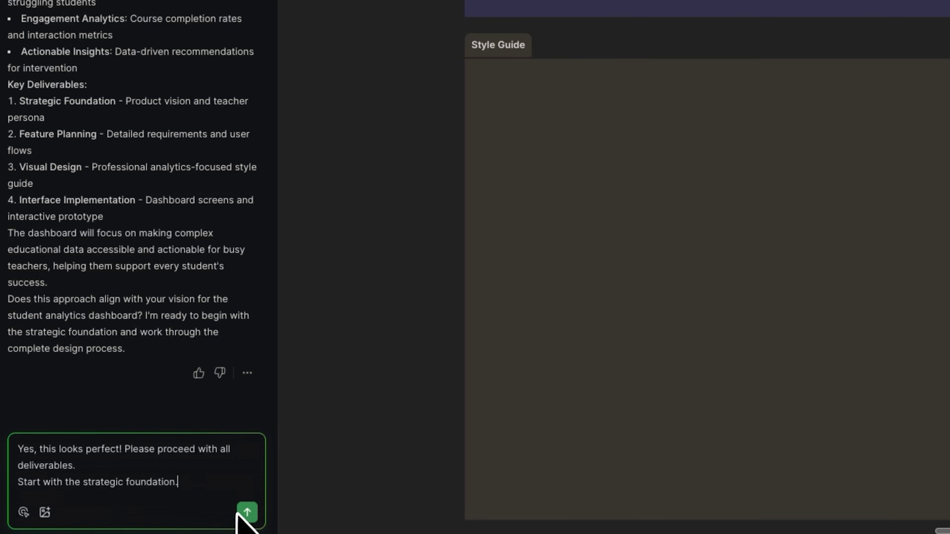
pyautogui.click(247, 512)
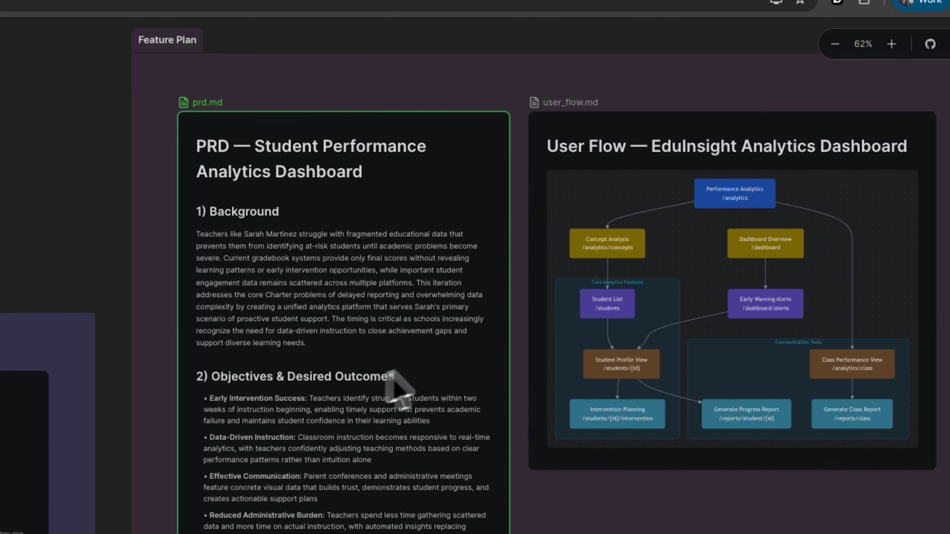
# Step: Select user_flow.md and pan across the planning docs, three style guides and dashboard screens
pyautogui.click(737, 224)
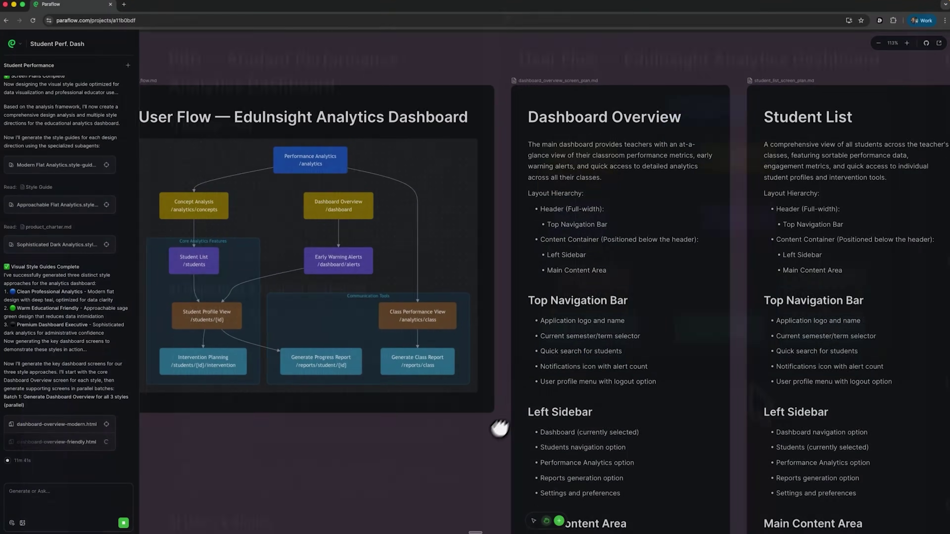
pyautogui.moveTo(500, 430); pyautogui.dragTo(447, 422)
pyautogui.scroll(-5, 431, 390)
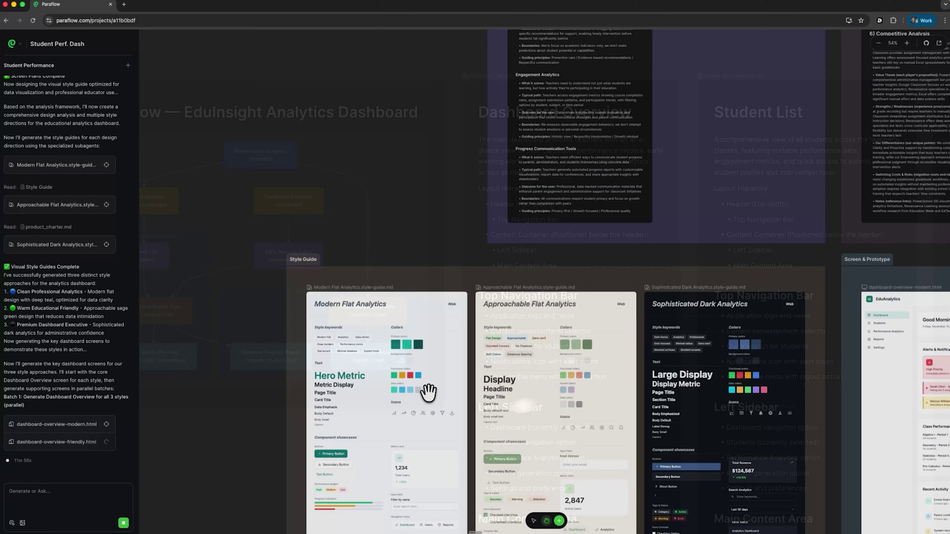
pyautogui.moveTo(488, 379); pyautogui.dragTo(483, 246)
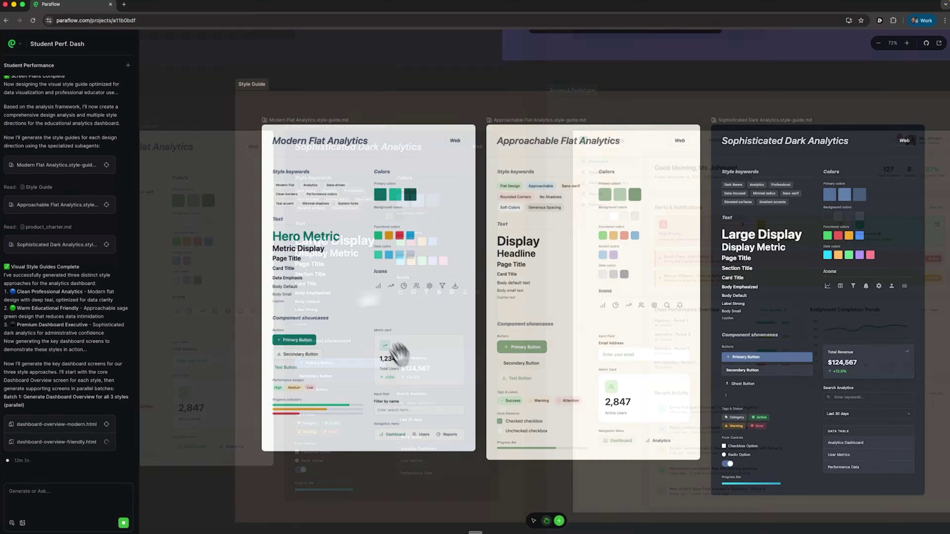
pyautogui.hscroll(10, 456, 361)
pyautogui.moveTo(670, 255); pyautogui.dragTo(606, 227)
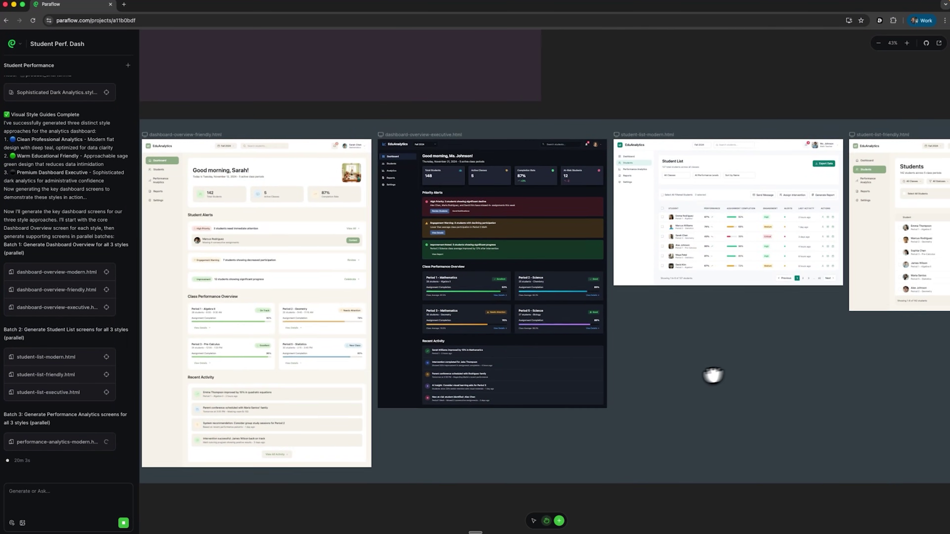
pyautogui.moveTo(710, 375); pyautogui.dragTo(394, 379)
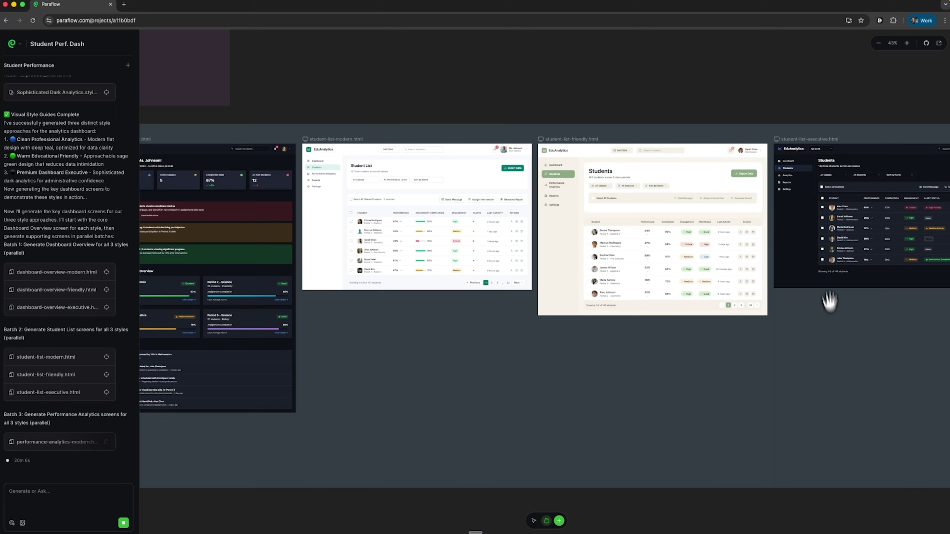
# Step: Pan past the executive student list and zoom from 43% to 79% on the Performance Analytics screens
pyautogui.moveTo(830, 338); pyautogui.dragTo(795, 352)
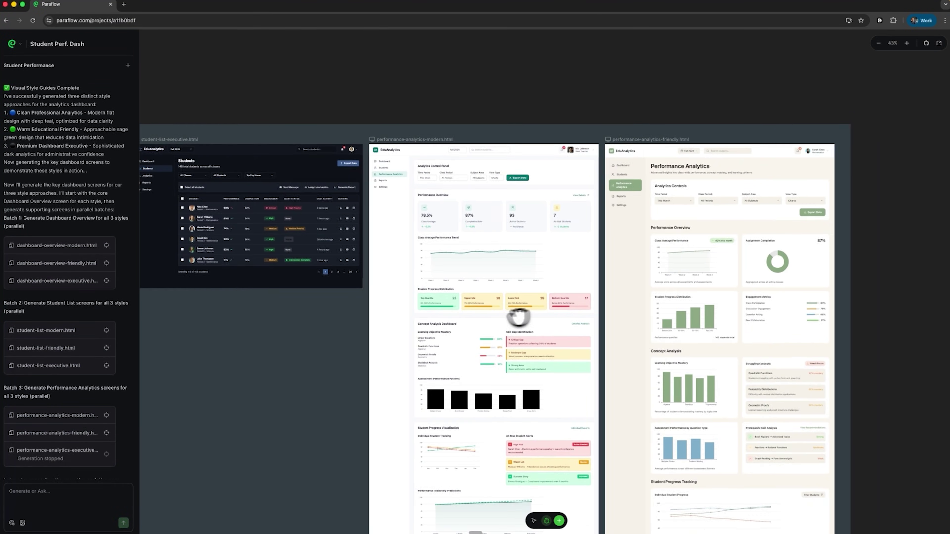
pyautogui.moveTo(514, 316); pyautogui.dragTo(505, 314)
pyautogui.scroll(3, 575, 309)
pyautogui.scroll(3, 576, 308)
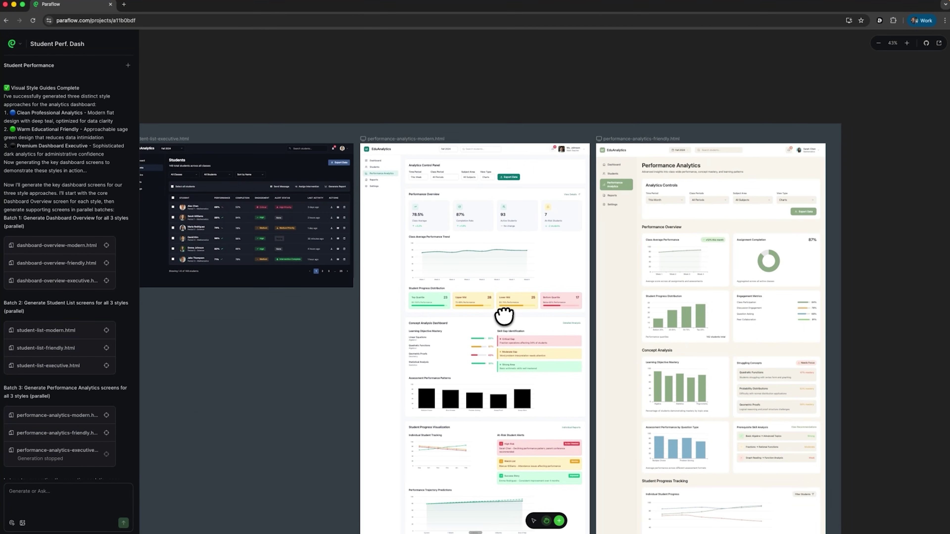
pyautogui.scroll(3, 568, 307)
pyautogui.scroll(3, 577, 308)
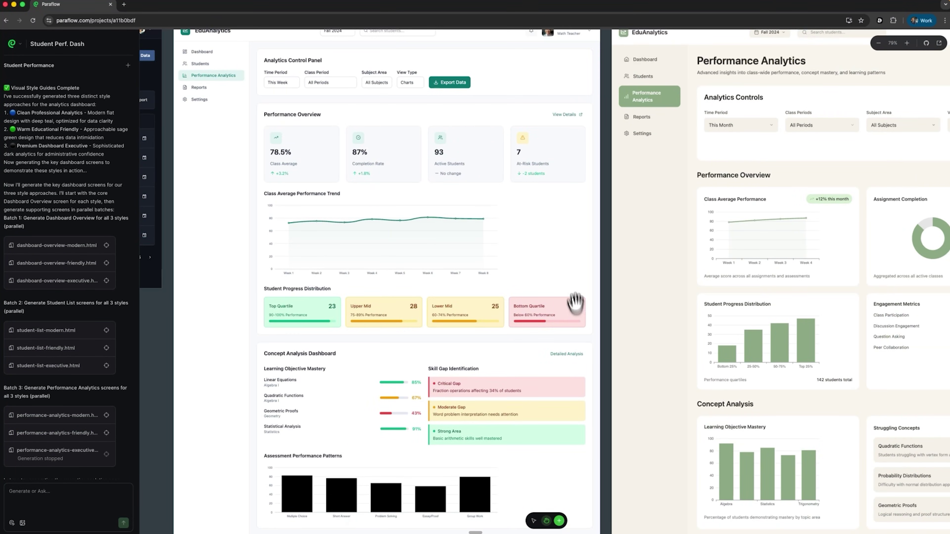
pyautogui.moveTo(554, 191); pyautogui.dragTo(733, 229)
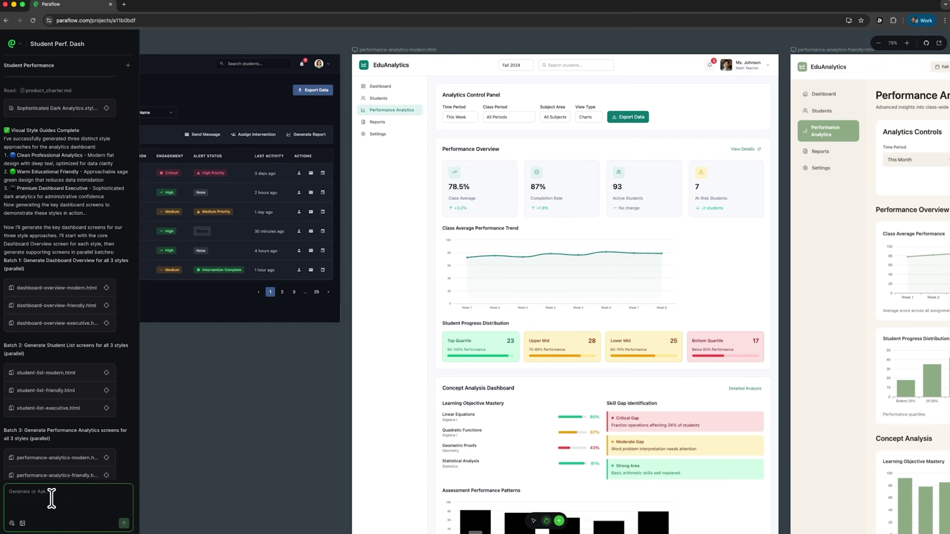
# Step: Request a prototype linking dashboard, student detail and analytics screens with back navigation
pyautogui.write('Create an interactive prototype connecting these screens: Dashboard Overview → Student Detail page (when clicking on alert) Dashboard → Performance Analytics (when clicking on performance card) Add back navigation and hover states.')
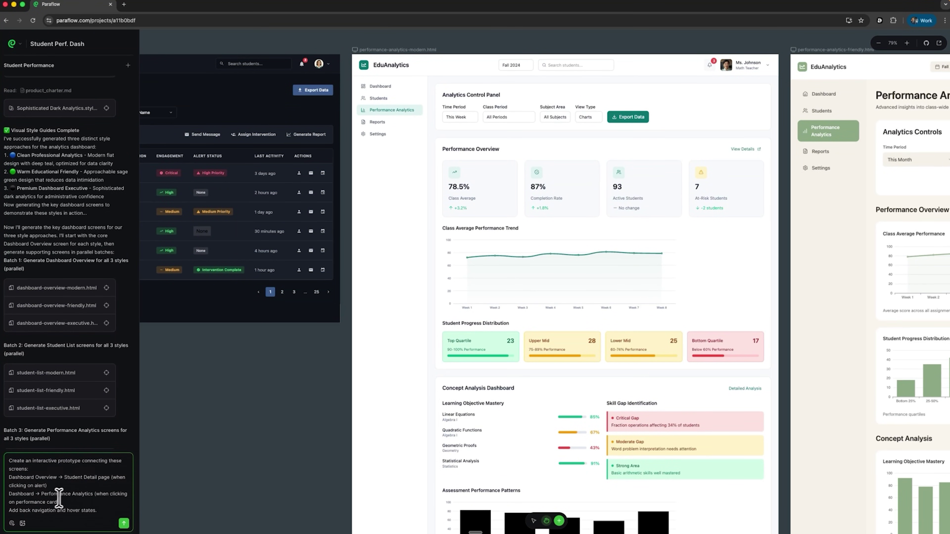
pyautogui.click(123, 523)
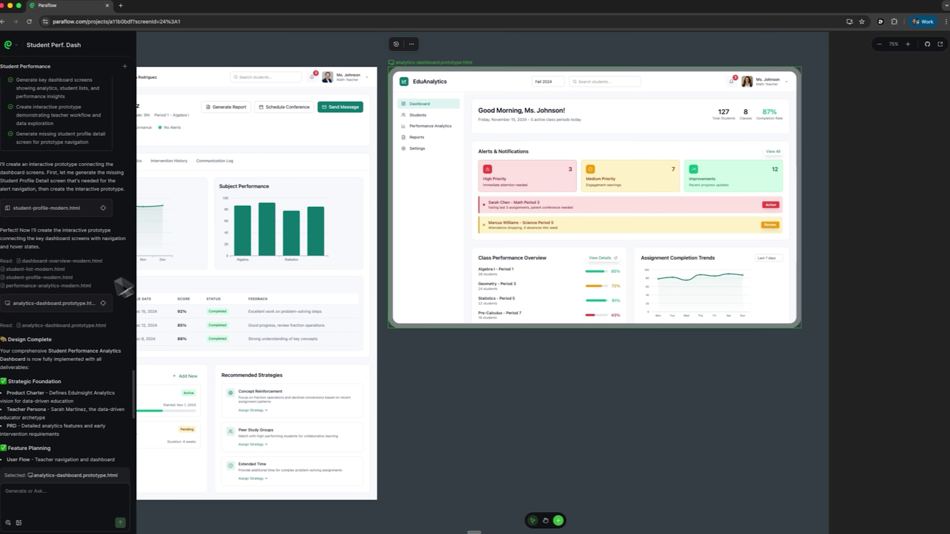
# Step: Locate analytics-dashboard.prototype.html and navigate it to Students, Performance Analytics, then back to Students
pyautogui.click(104, 303)
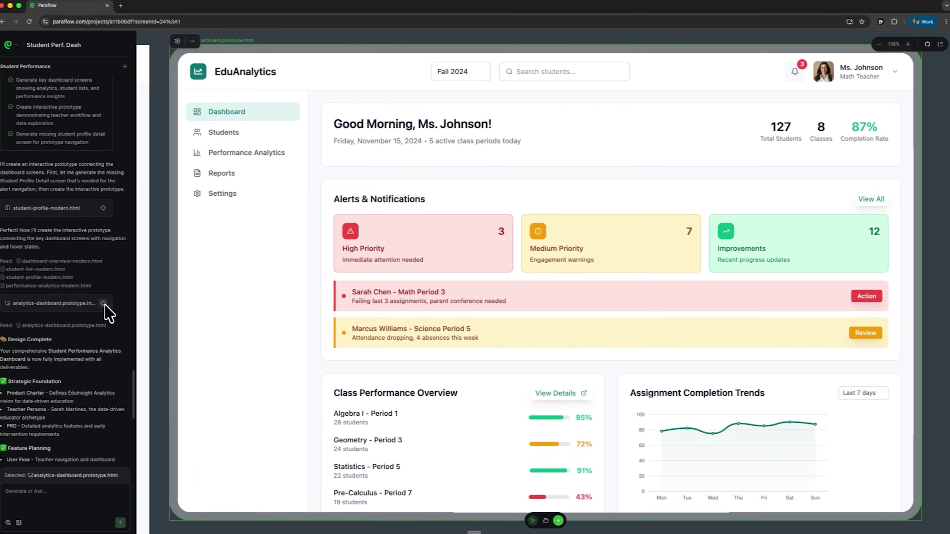
pyautogui.click(238, 135)
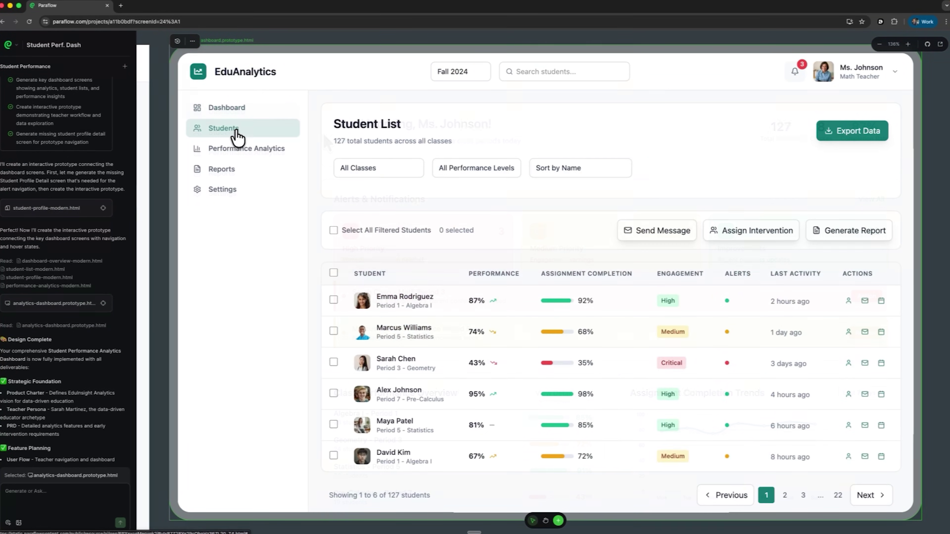
pyautogui.click(245, 154)
pyautogui.scroll(-5, 333, 182)
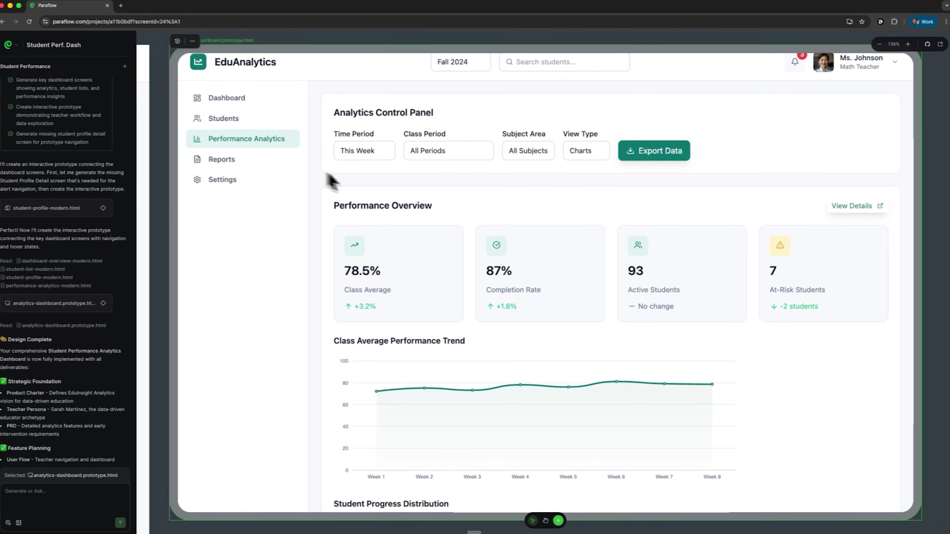
pyautogui.scroll(-10, 445, 230)
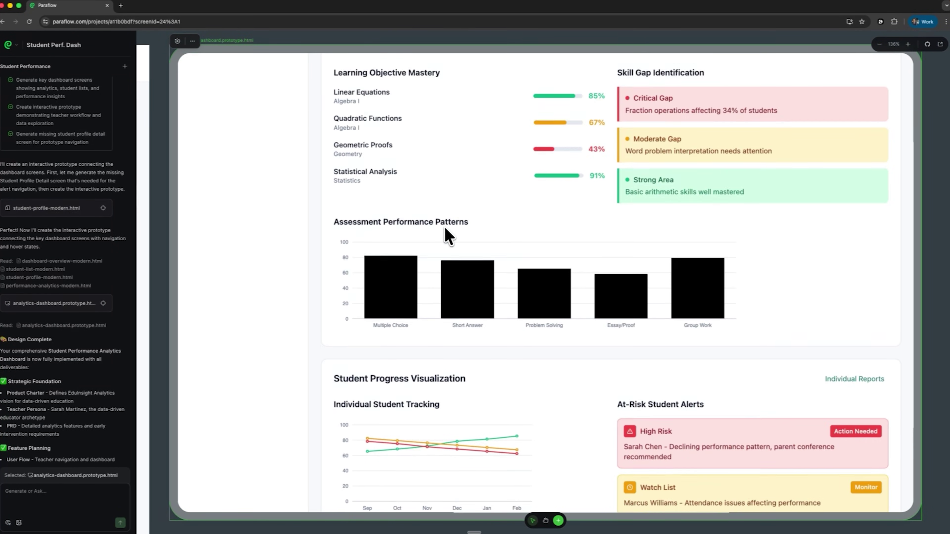
pyautogui.click(445, 233)
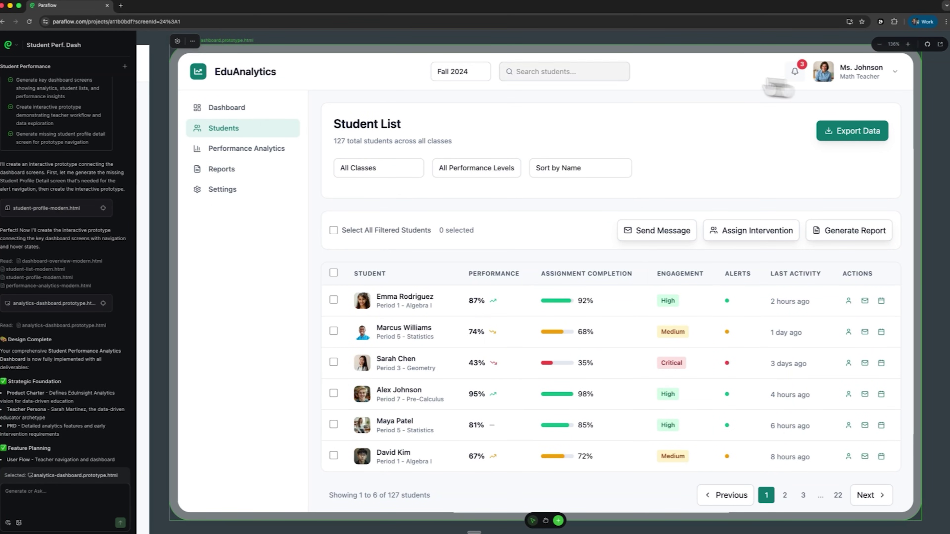
pyautogui.scroll(-1, 639, 304)
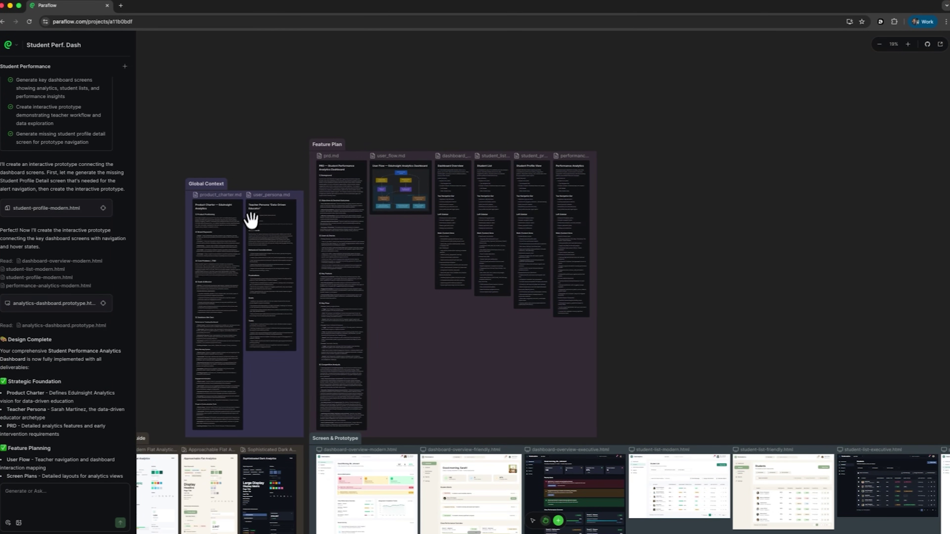
# Step: Zoom into the Feature Plan PRD and read down to its Competitive Analysis section
pyautogui.doubleClick(374, 192)
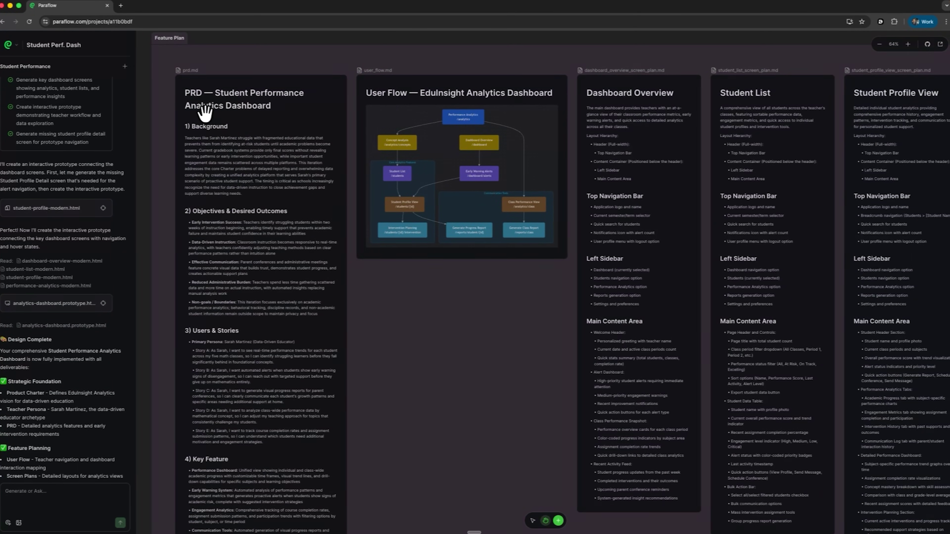
pyautogui.moveTo(237, 300); pyautogui.dragTo(315, 125)
pyautogui.moveTo(318, 337); pyautogui.dragTo(325, 162)
pyautogui.moveTo(351, 380); pyautogui.dragTo(351, 219)
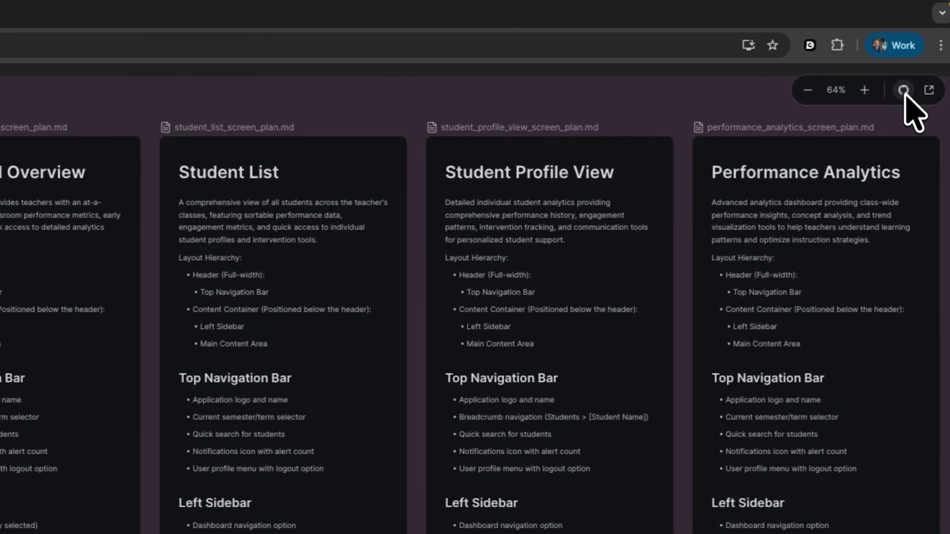
# Step: Connect the project to a new GitHub repository and bring up its Share settings
pyautogui.click(927, 44)
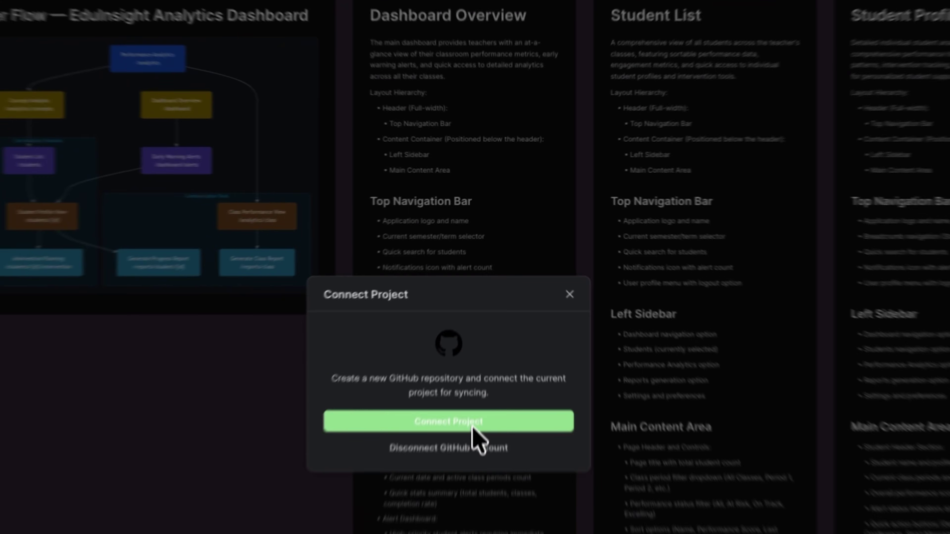
pyautogui.click(486, 311)
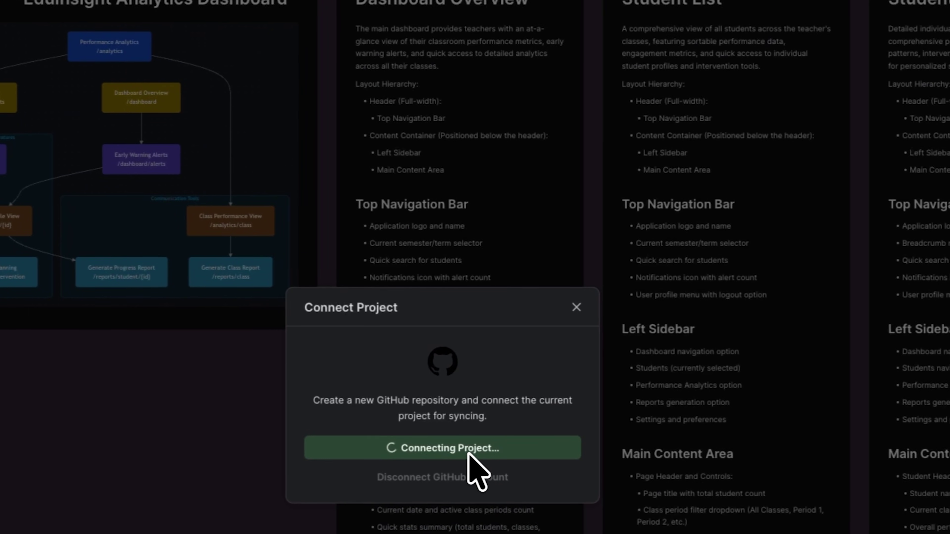
pyautogui.click(940, 44)
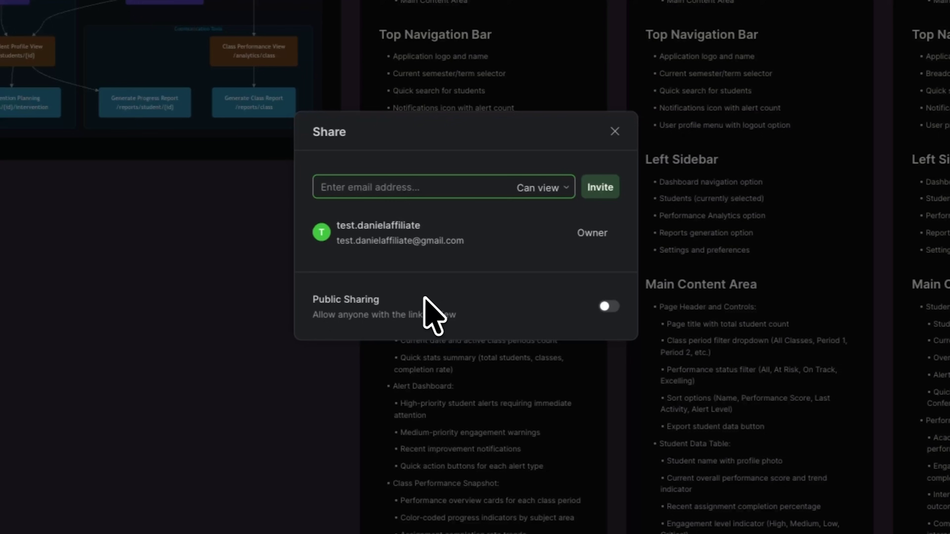
pyautogui.click(610, 307)
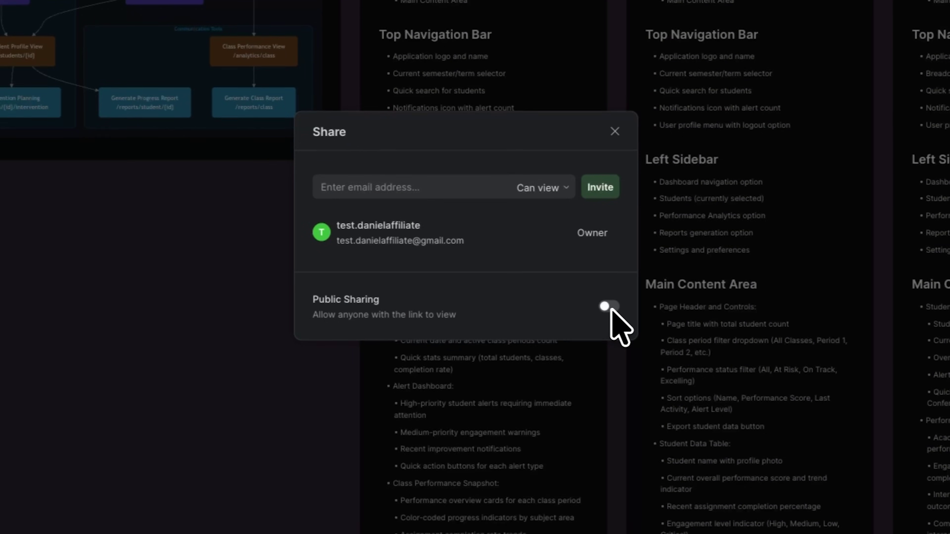
# Step: Ask the AI for export options covering the complete specification and frontend code, and read the GitHub export steps in its reply
pyautogui.write('Show export options. I want to export the complete specification to GitHub and get frontend code for the dashboard screens.')
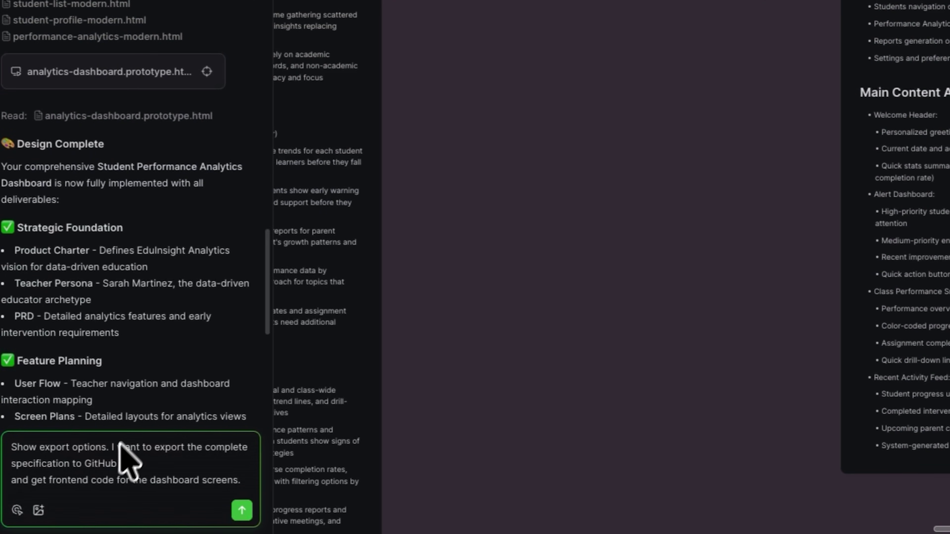
pyautogui.press('Return')
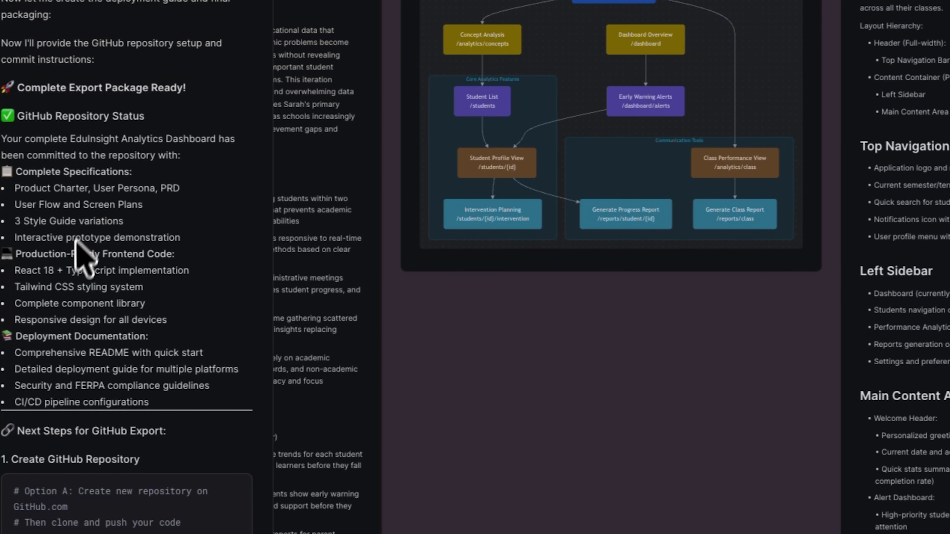
pyautogui.scroll(-5, 95, 285)
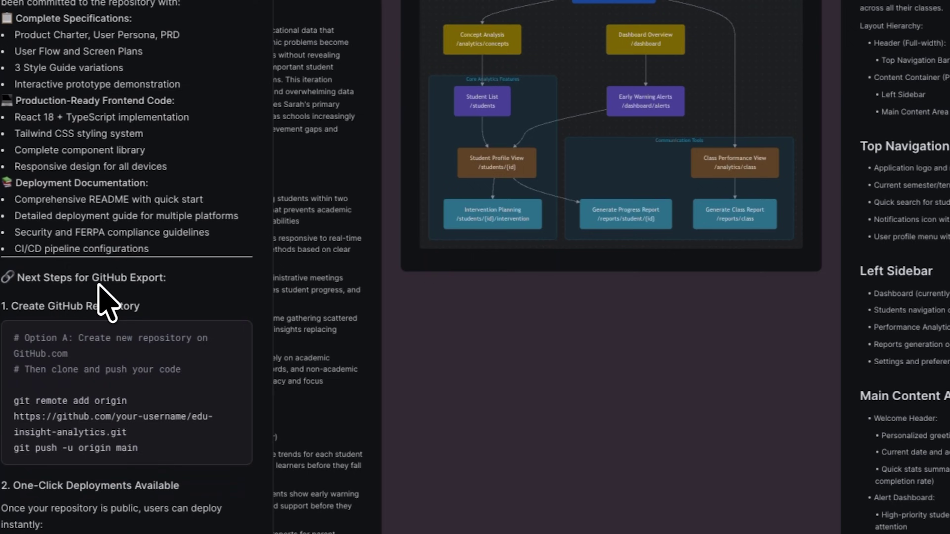
pyautogui.scroll(-6, 149, 374)
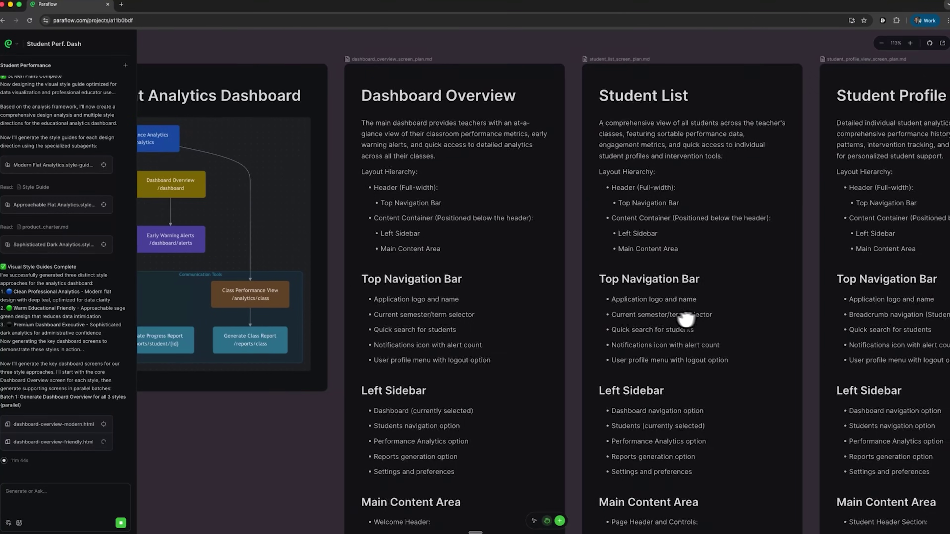
# Step: Pan across the screen-plan columns and zoom onto the Performance Analytics screens
pyautogui.moveTo(689, 314); pyautogui.dragTo(329, 323)
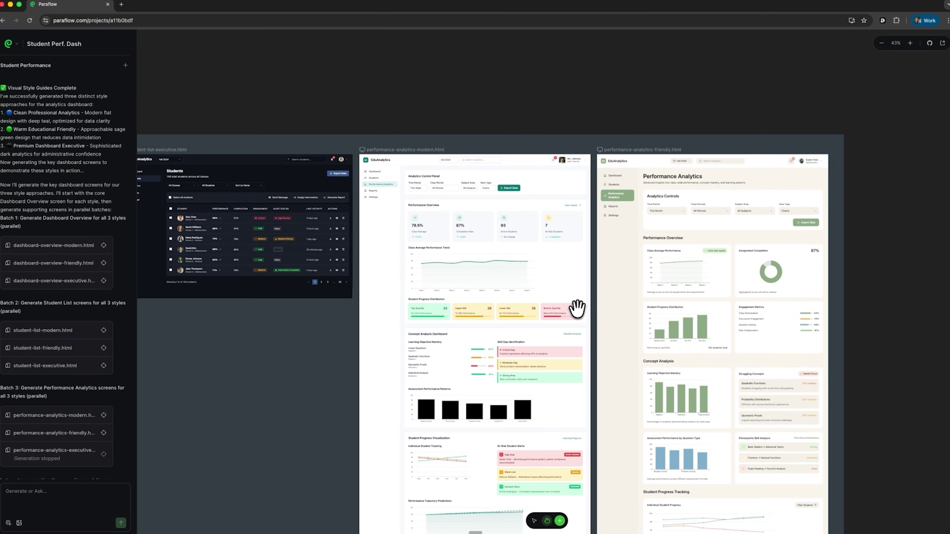
pyautogui.scroll(3, 577, 308)
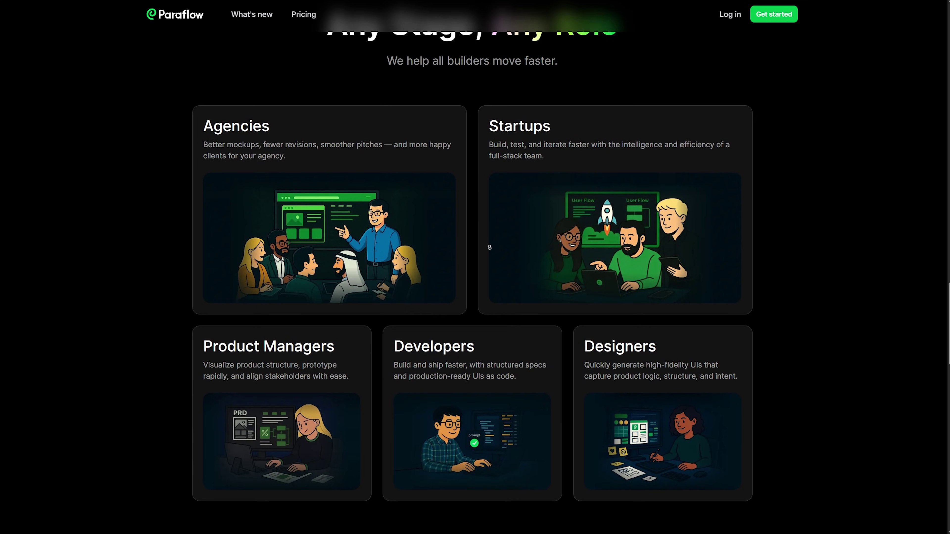
pyautogui.scroll(-3, 489, 247)
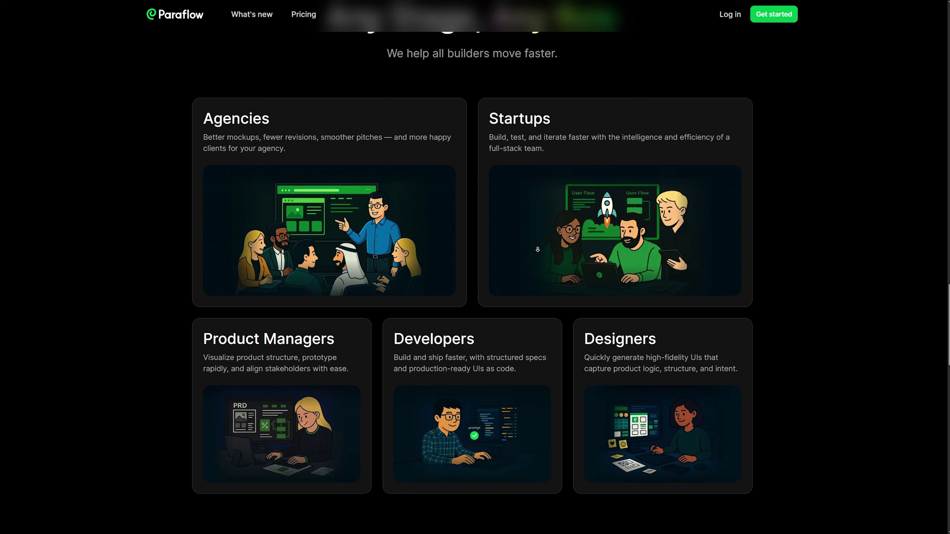
pyautogui.scroll(-4, 395, 251)
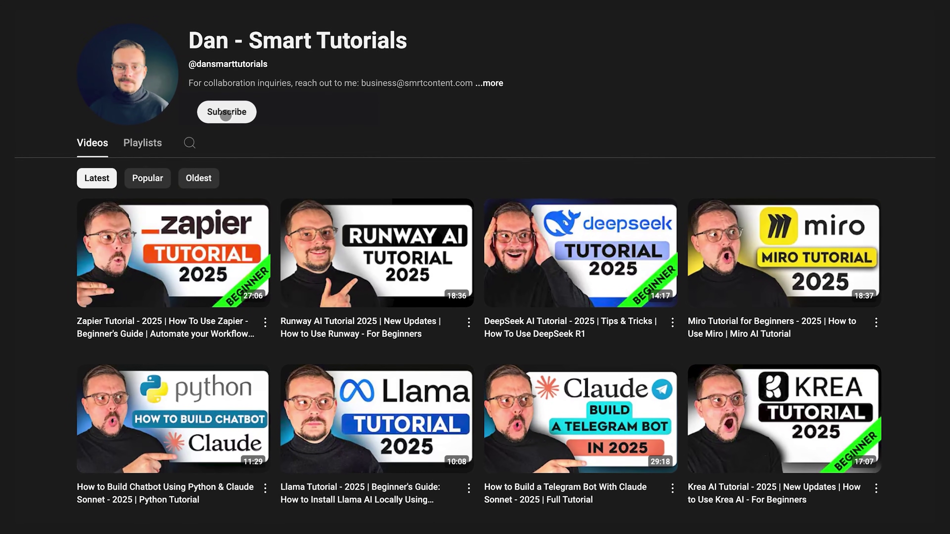
# Step: Subscribe to the tutorial channel and bring up its notification bell options
pyautogui.click(224, 114)
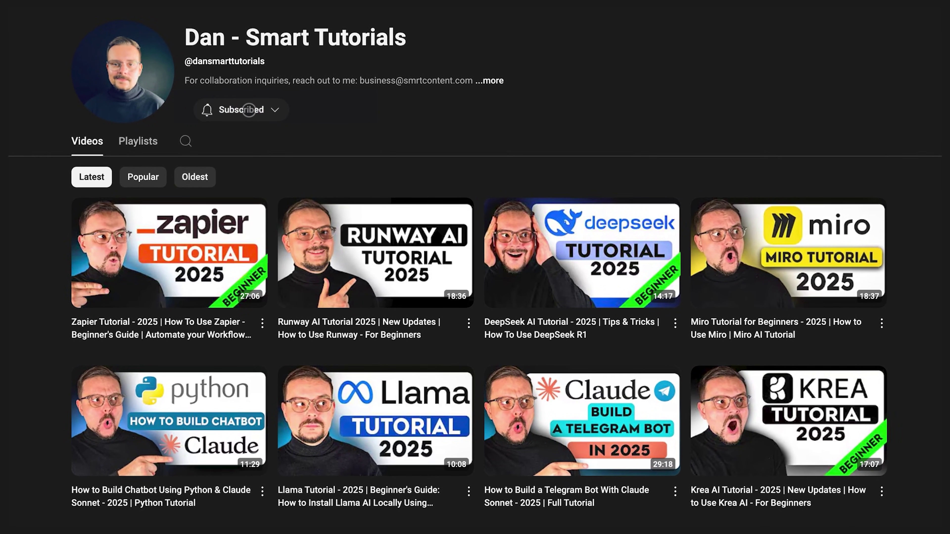
pyautogui.click(278, 113)
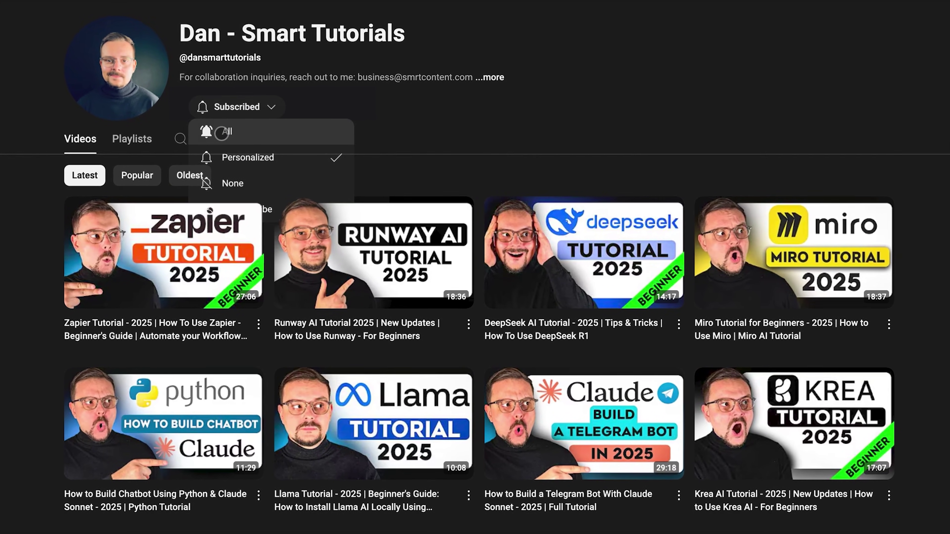